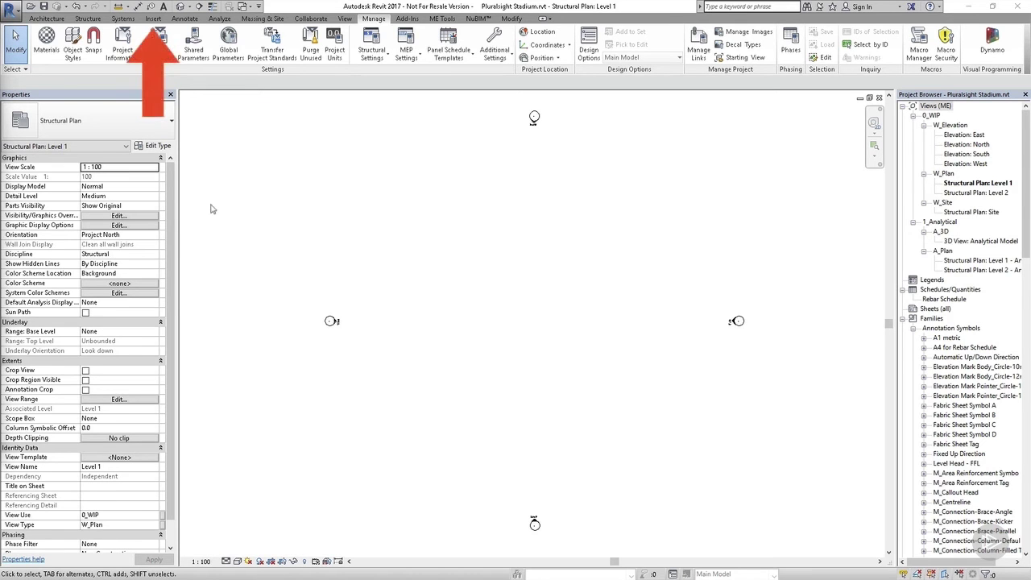
Link PLS_Stadium_Arch.rvt into the Level 1 structural plan using Auto - Origin to Origin positioning
click(152, 19)
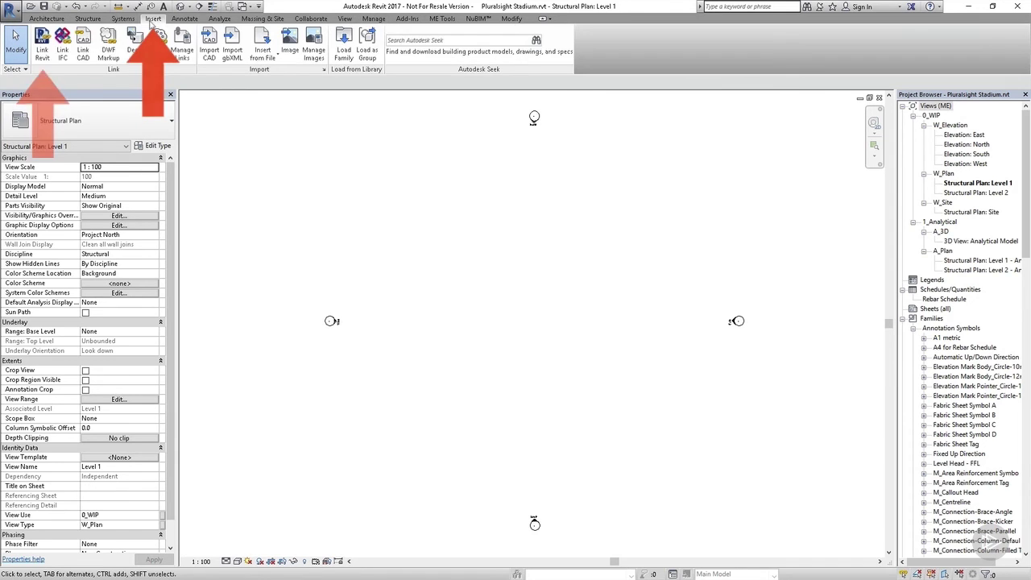
click(42, 50)
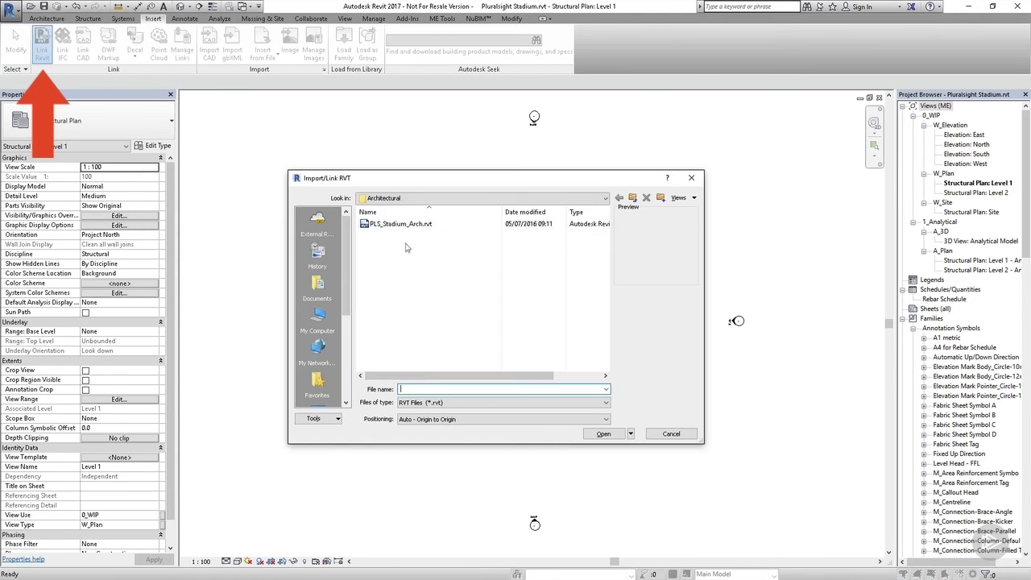
click(395, 224)
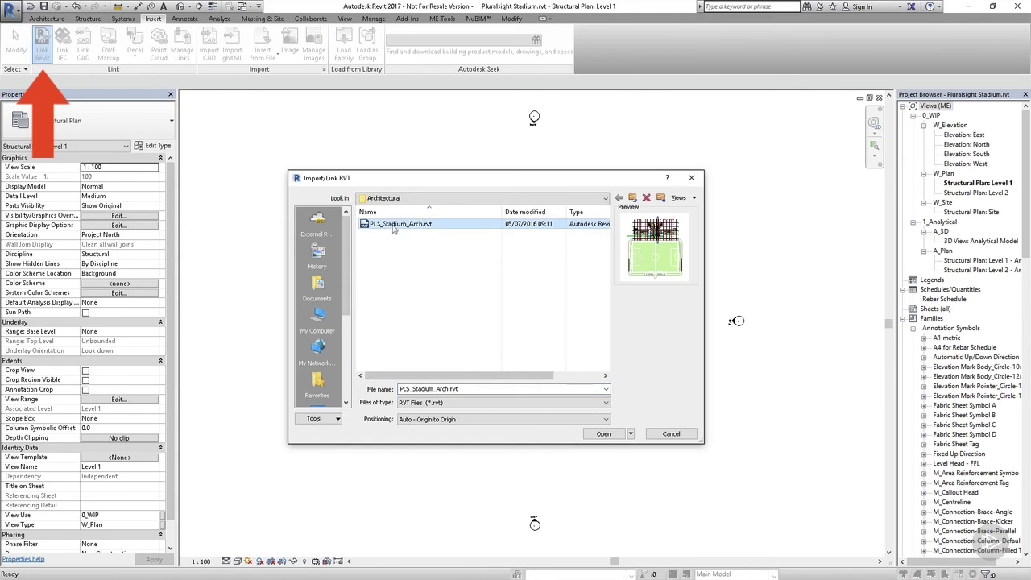
click(532, 419)
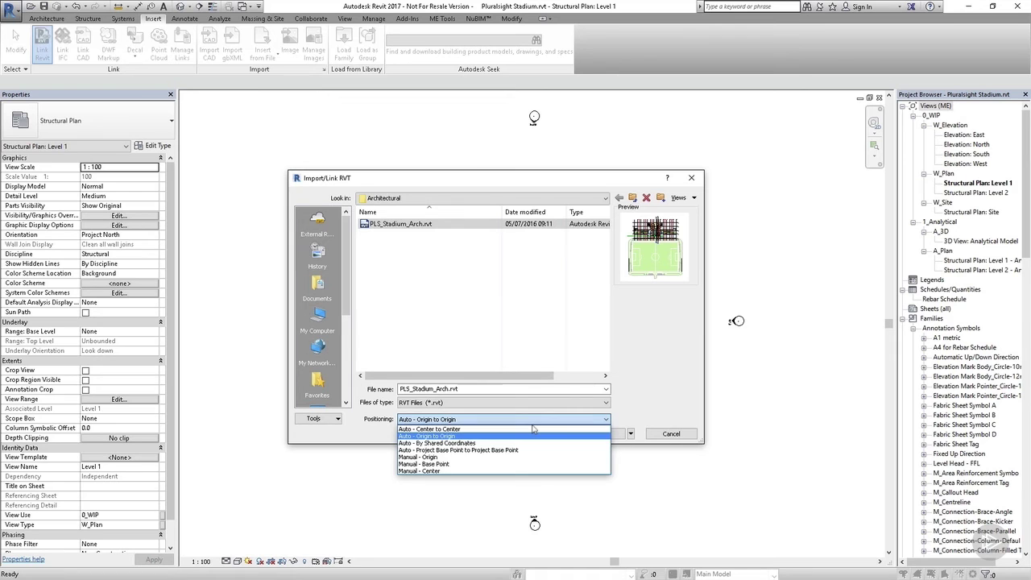
click(532, 425)
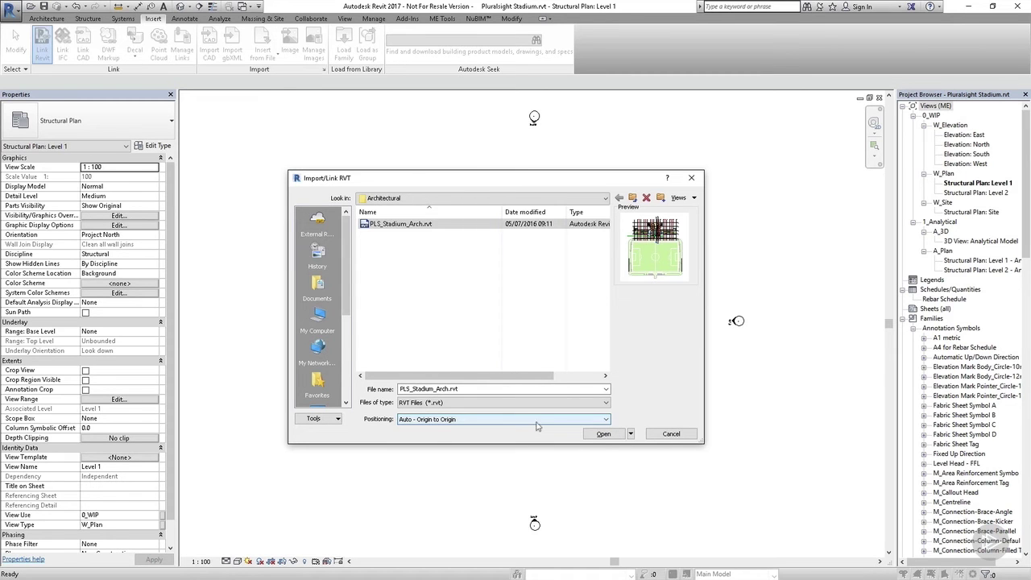
click(536, 422)
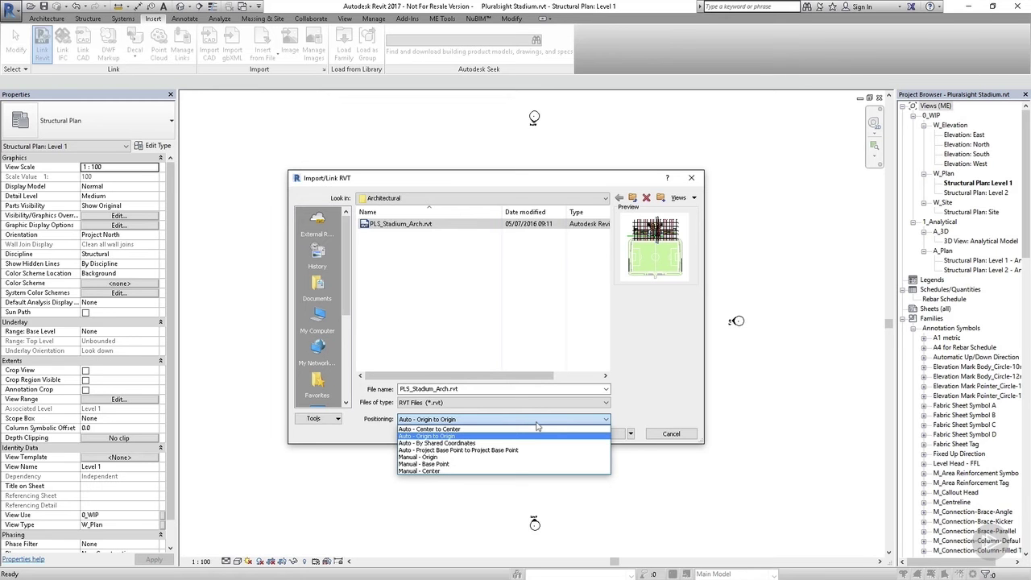
click(537, 423)
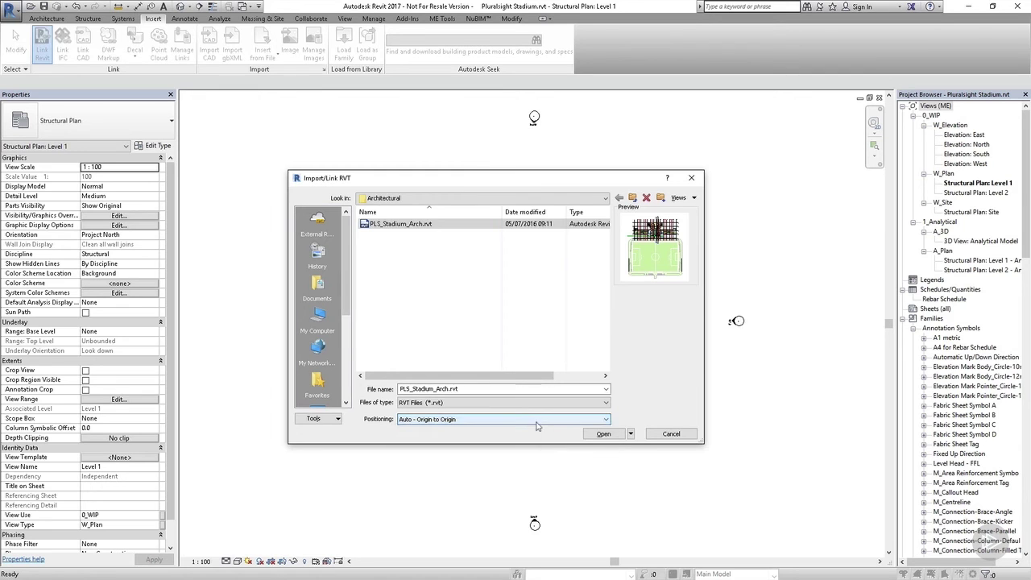
click(598, 436)
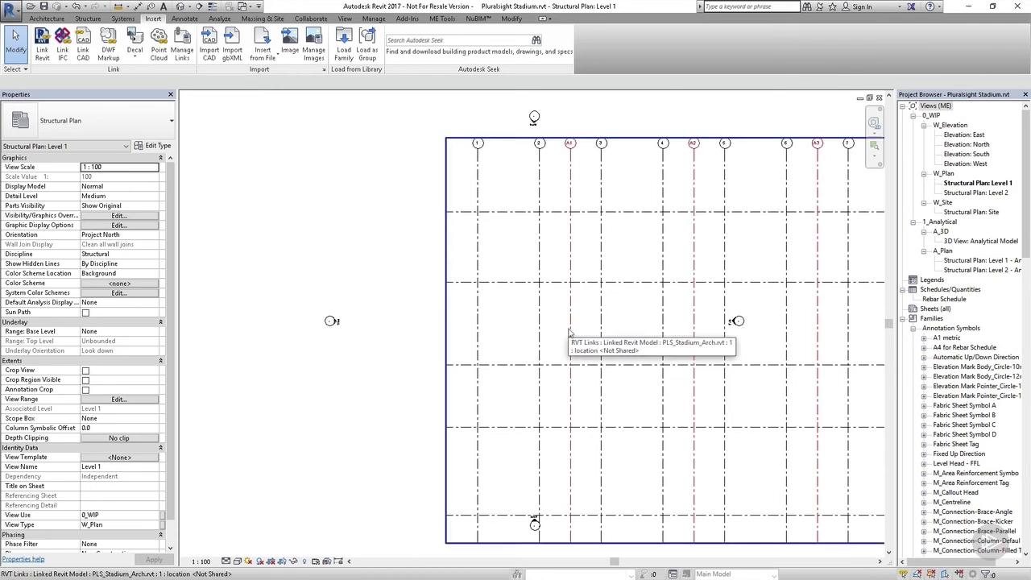
click(569, 331)
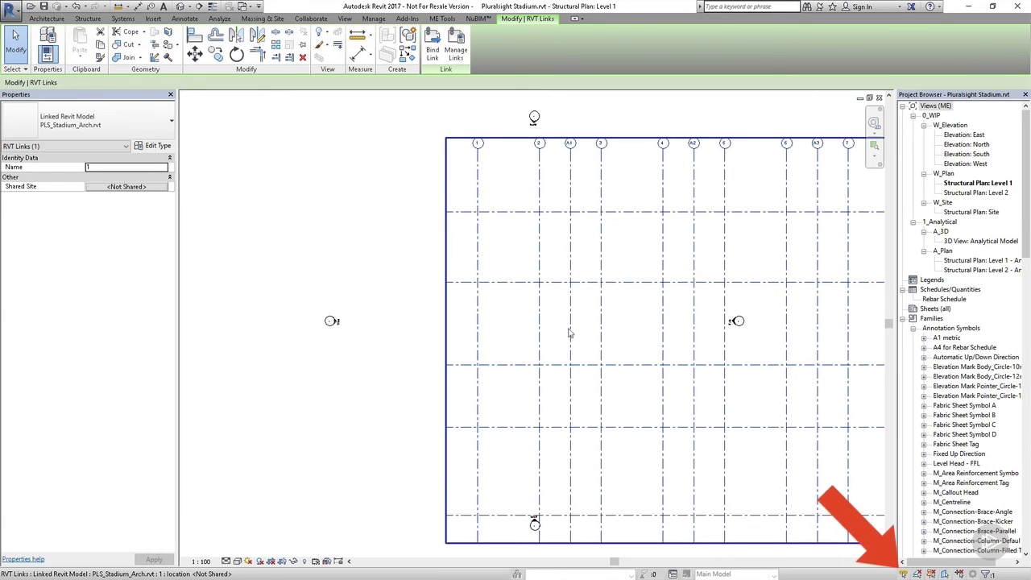
key(Escape)
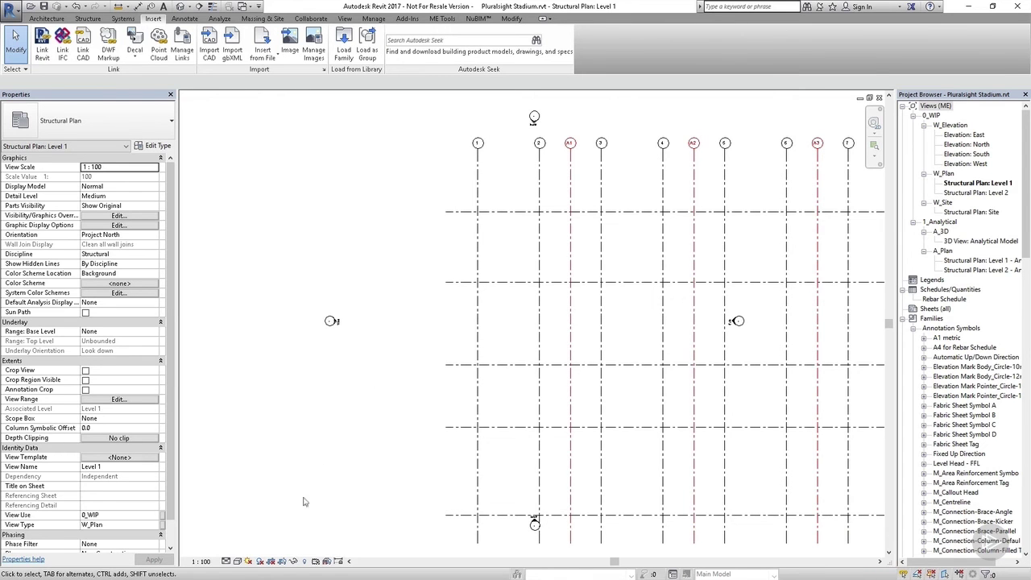
click(304, 561)
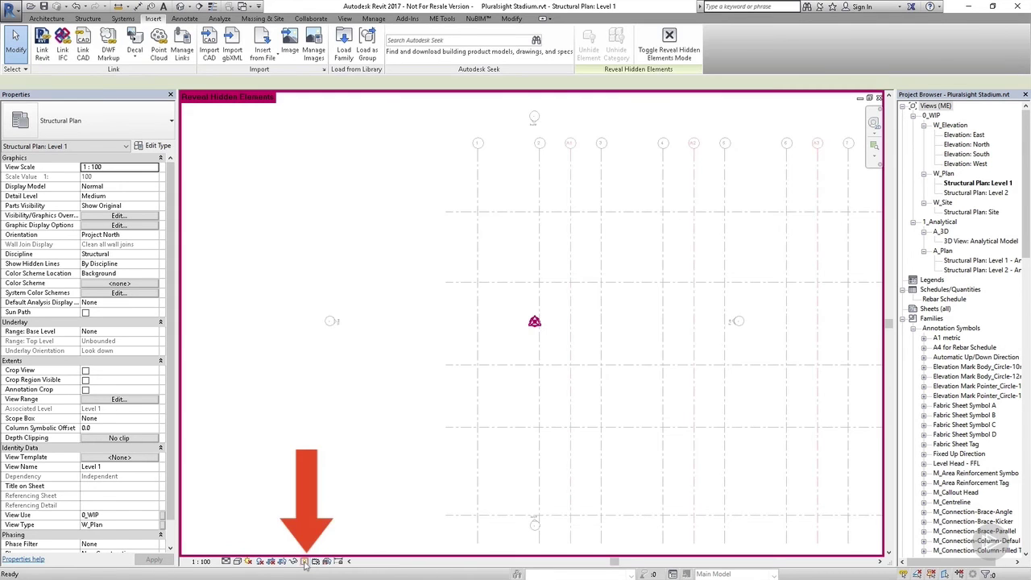
scroll(535, 348, up, 3)
scroll(535, 348, up, 1)
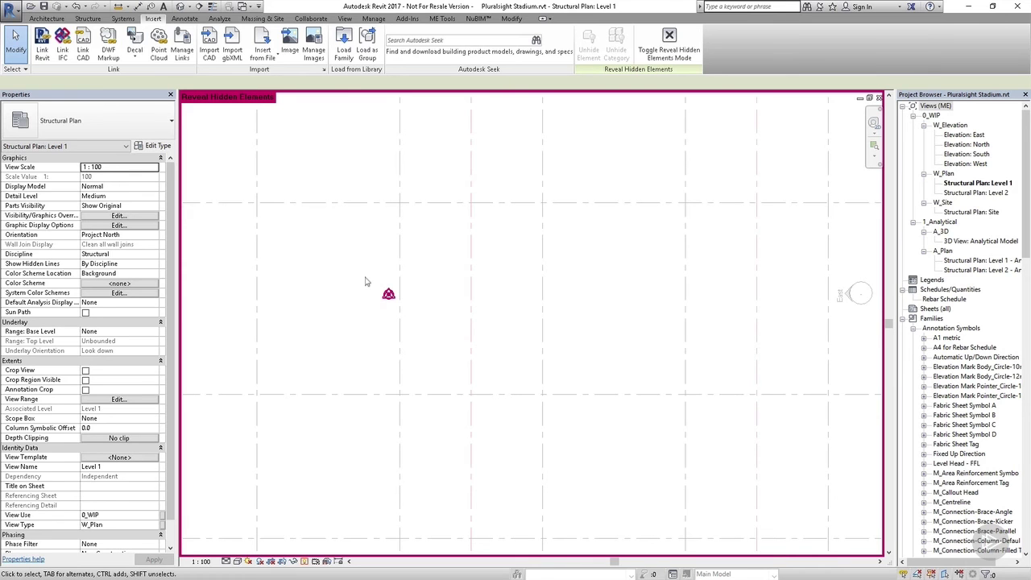
click(388, 295)
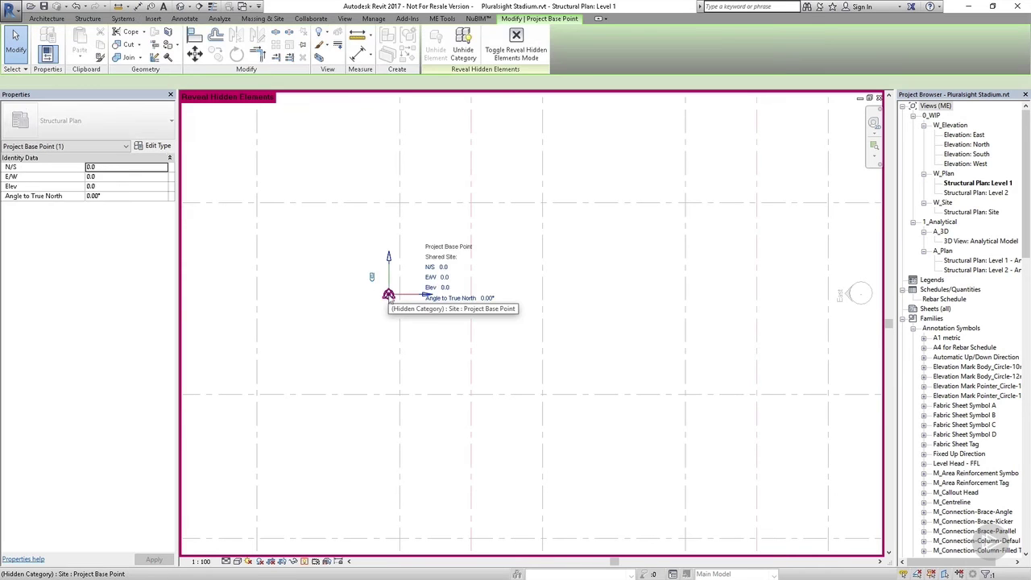
key(Tab)
click(389, 295)
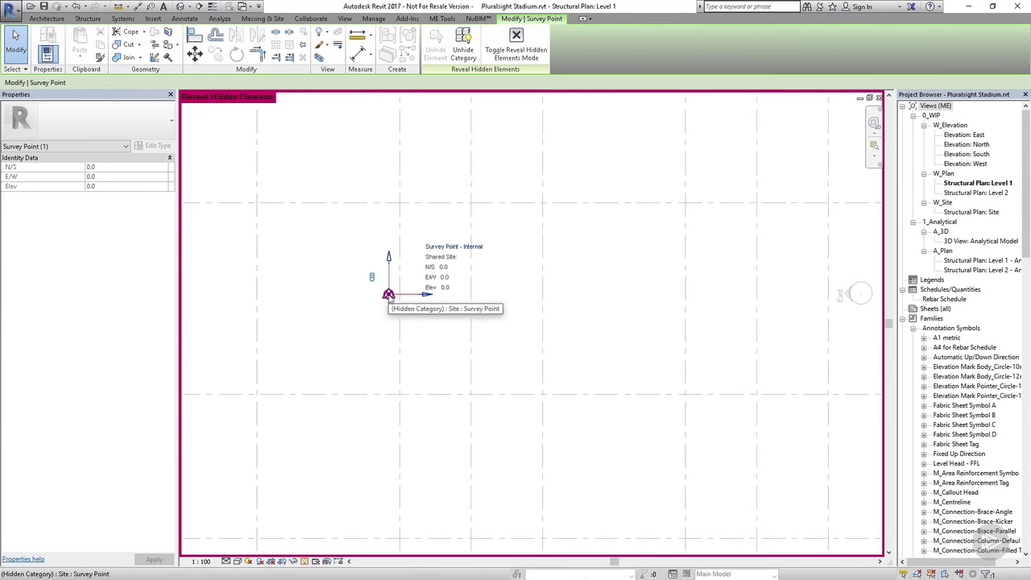
click(368, 338)
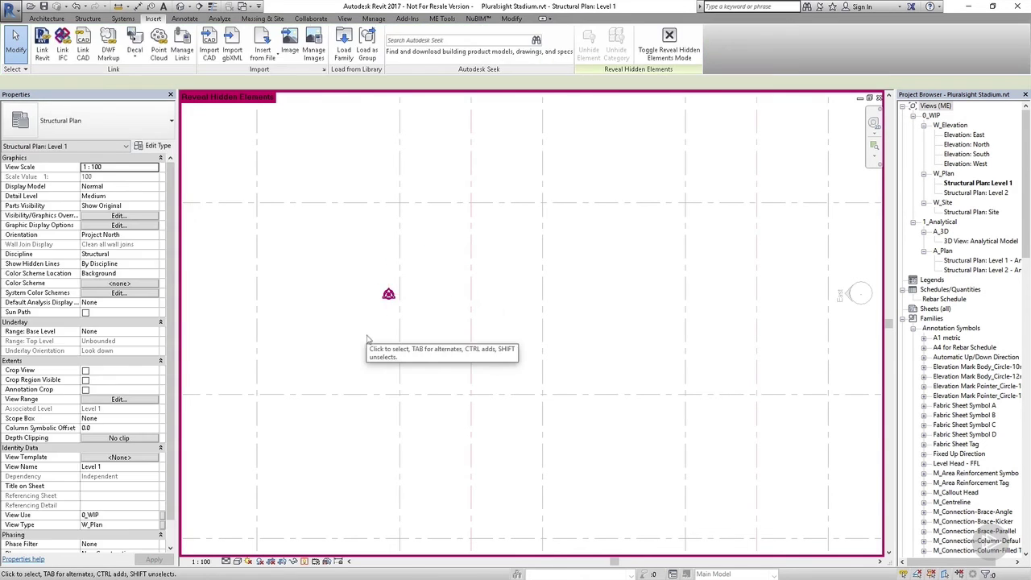
scroll(367, 338, down, 5)
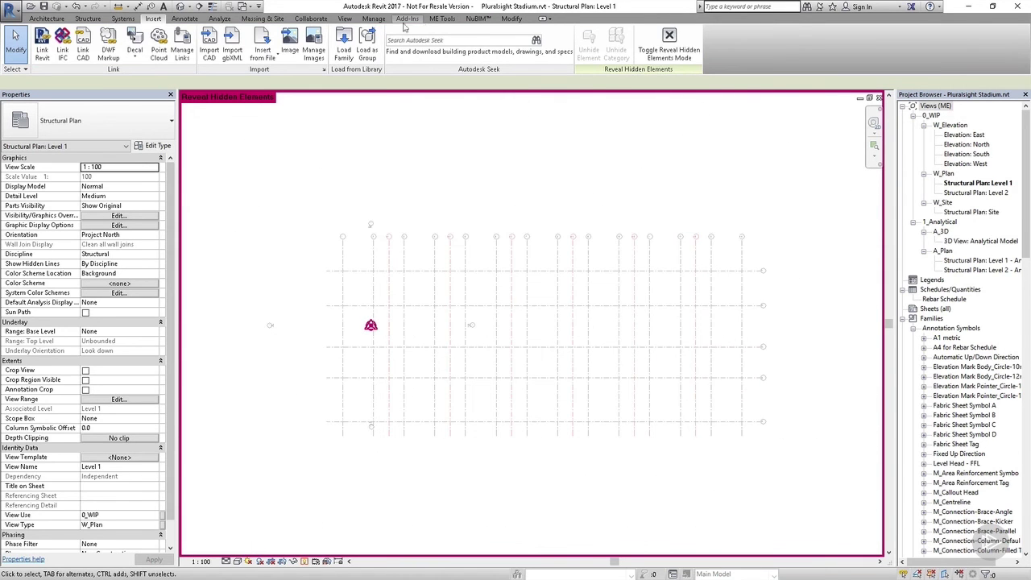
click(374, 19)
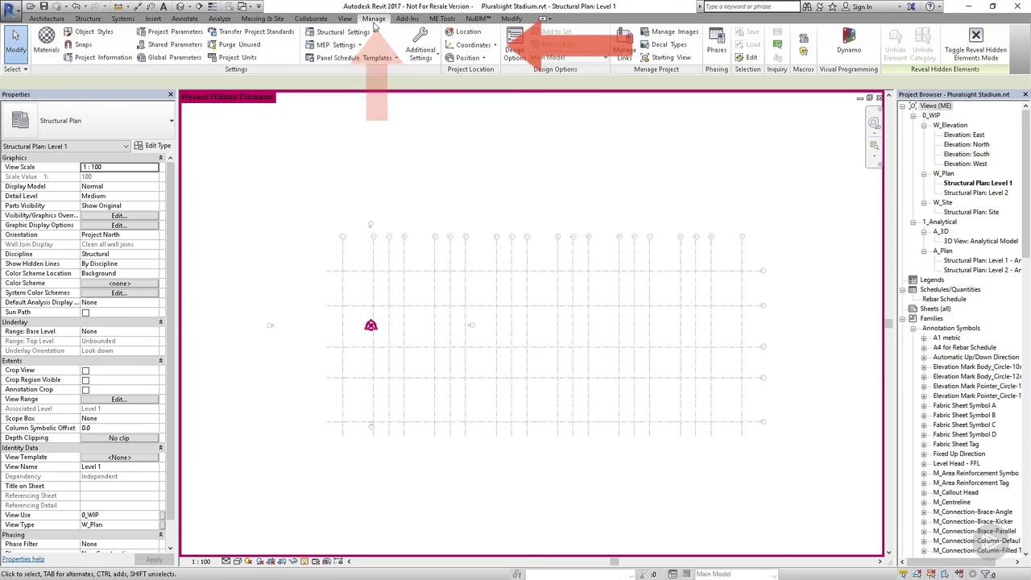
Acquire Coordinates from the linked PLS_Stadium_Arch.rvt stadium model
click(478, 45)
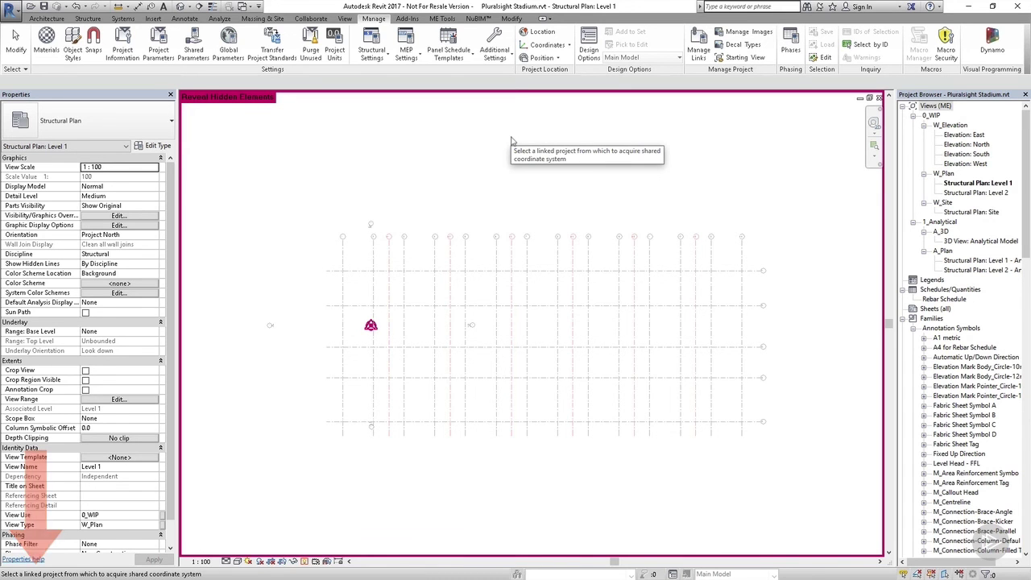
click(466, 258)
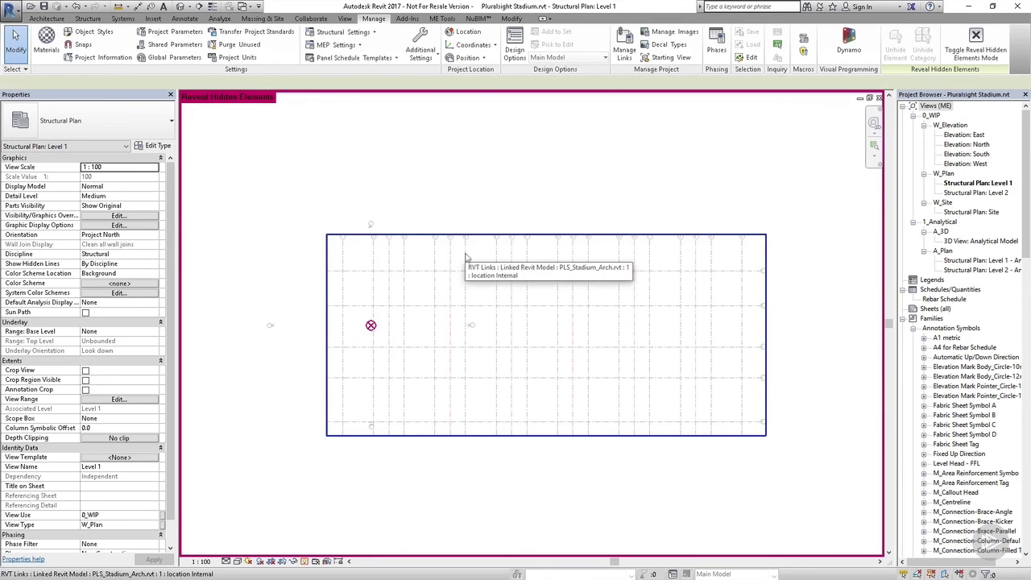
Select the project base point and zoom in to read N/S 10897396.3, E/W 92331810.7, 65.00°
click(372, 326)
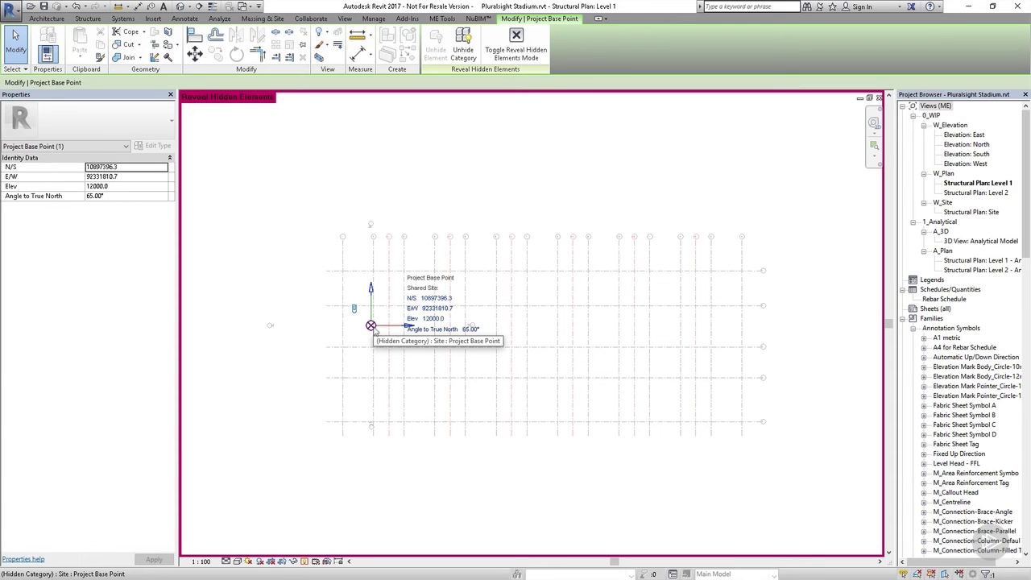
scroll(372, 327, up, 3)
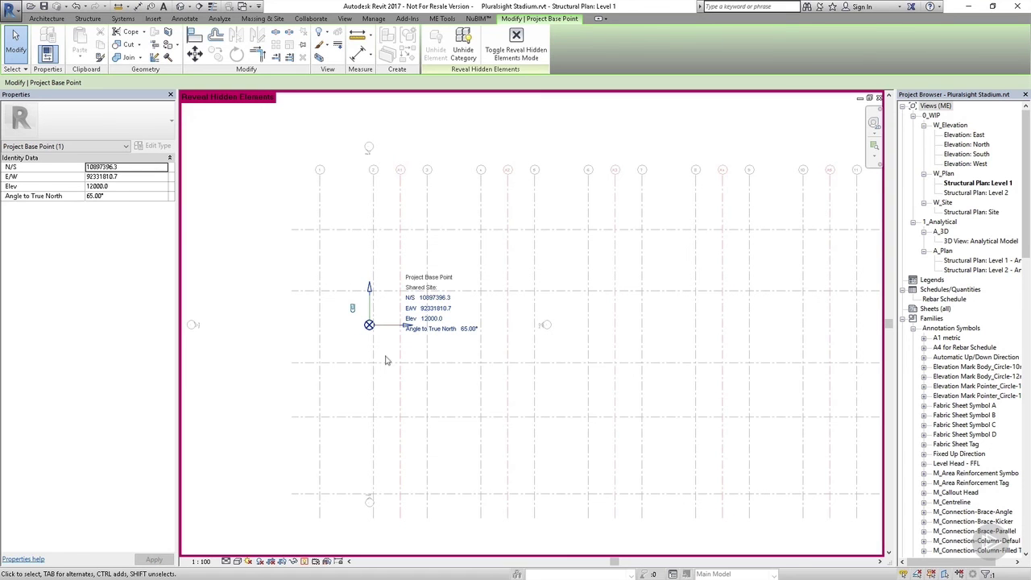
Move the project base point onto the lower-left grid intersection, clip it, and deselect
click(197, 63)
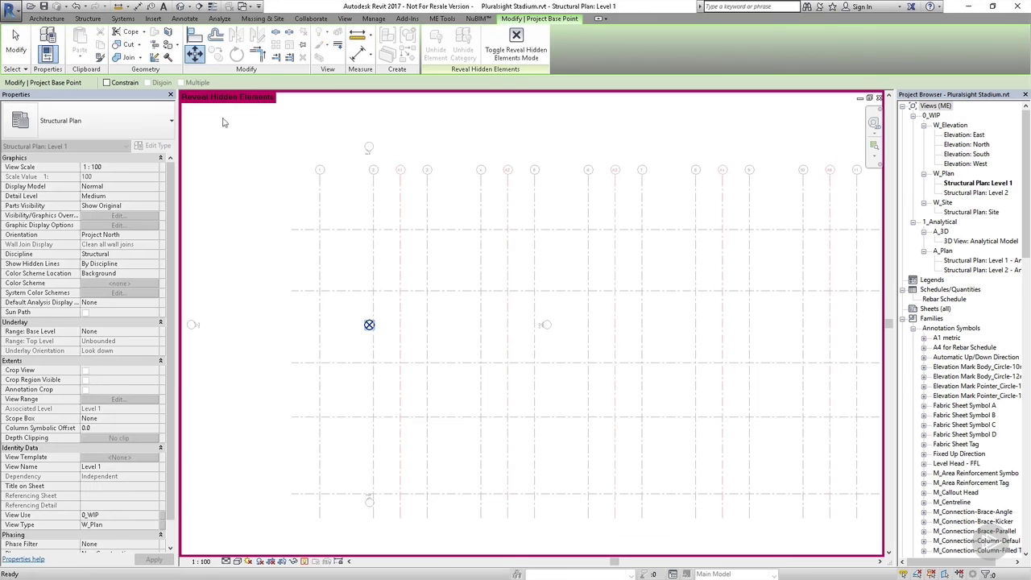
click(369, 325)
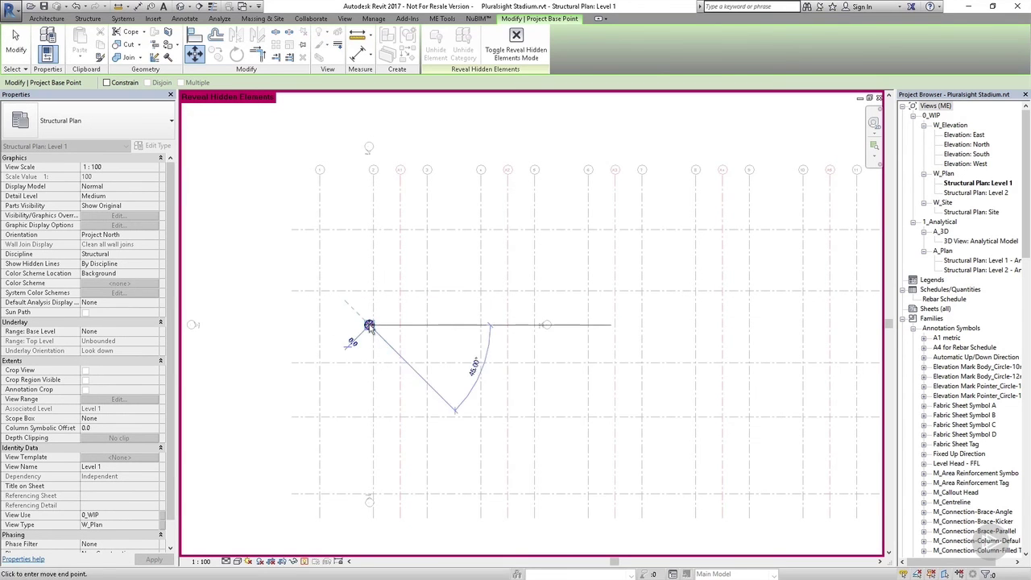
click(317, 496)
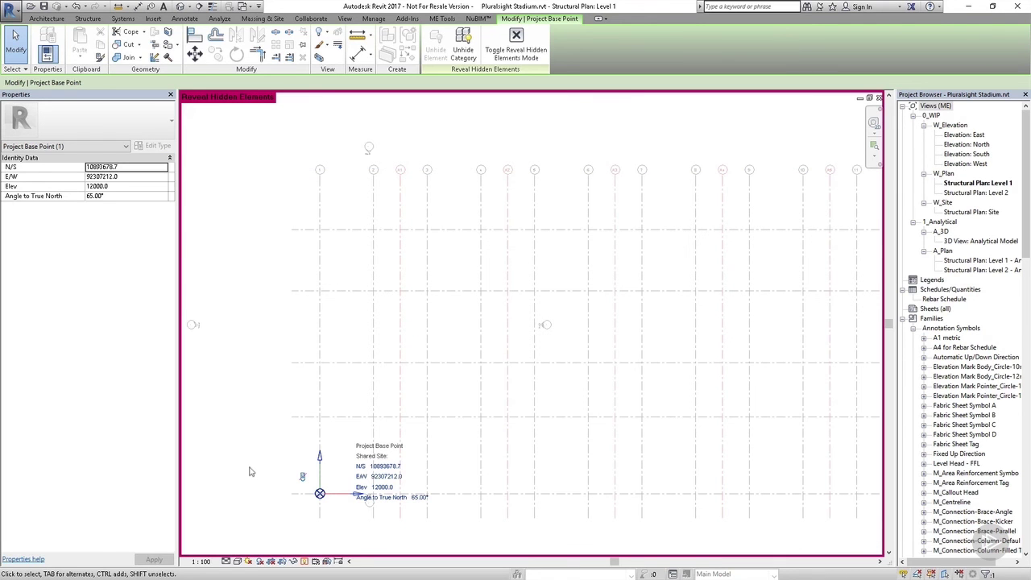
click(304, 479)
key(Escape)
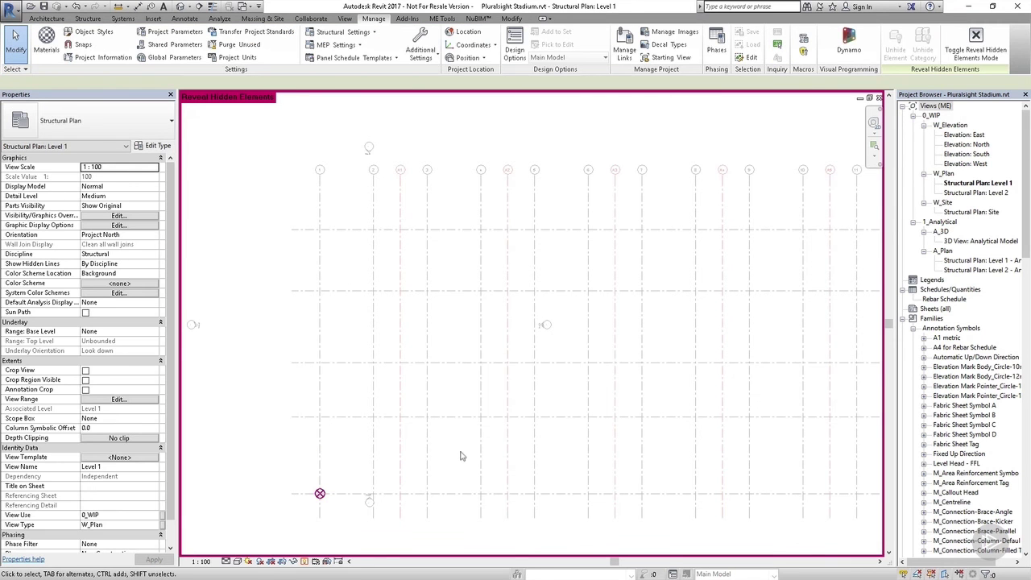
Zoom to fit, verify the survey point reads all 0.0, then close Reveal Hidden Elements
right_click(461, 457)
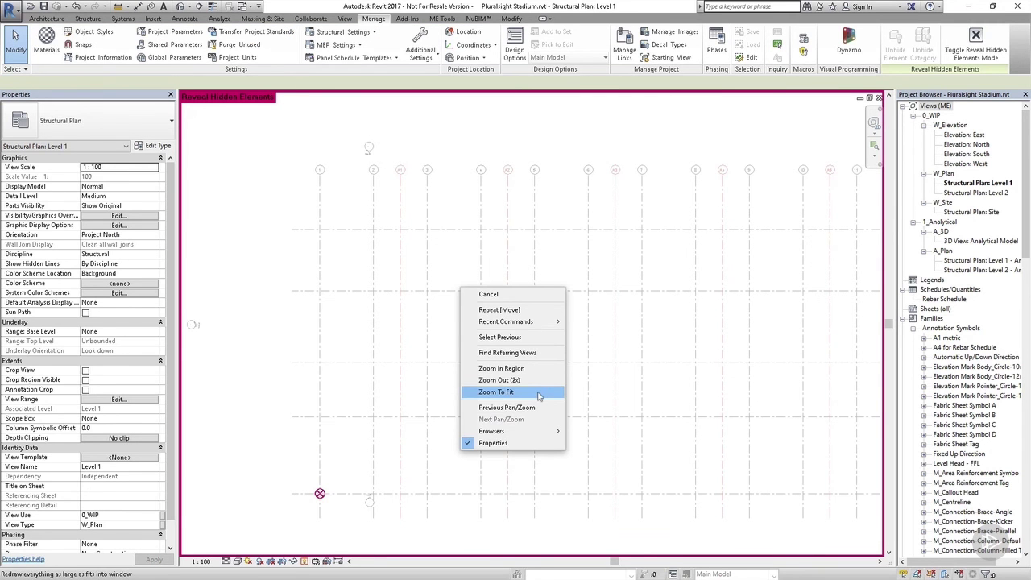
click(497, 392)
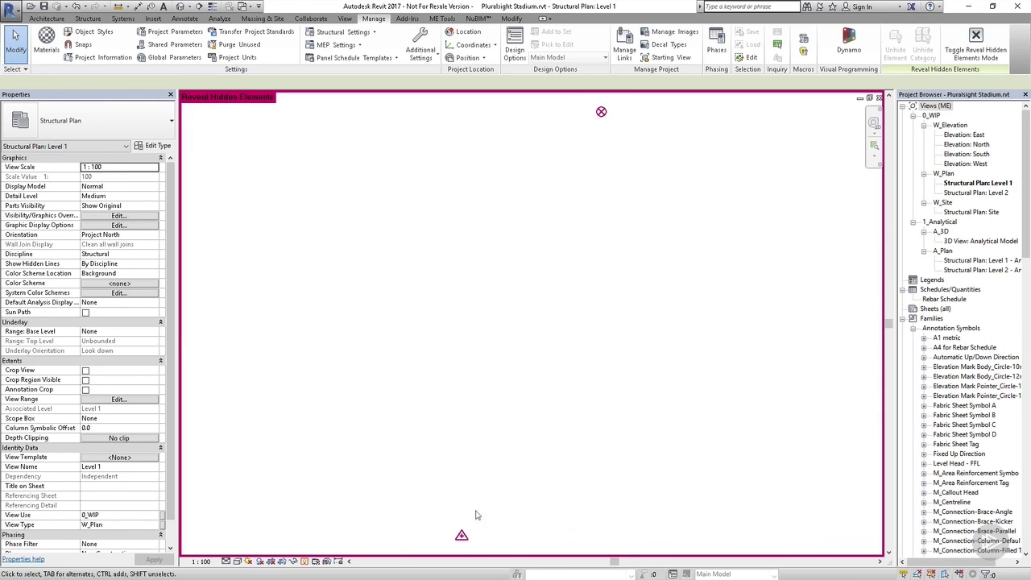
click(466, 540)
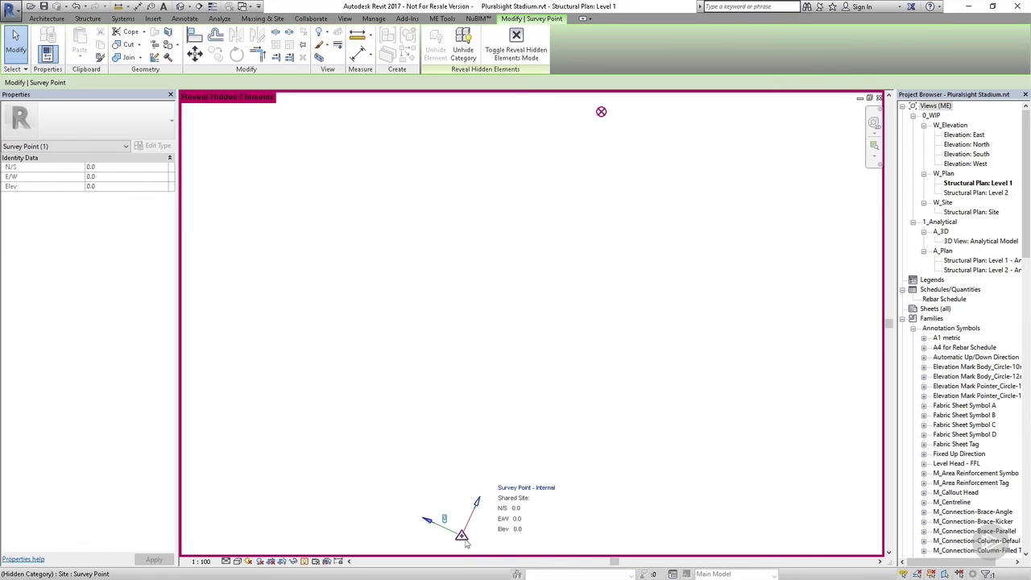
click(466, 484)
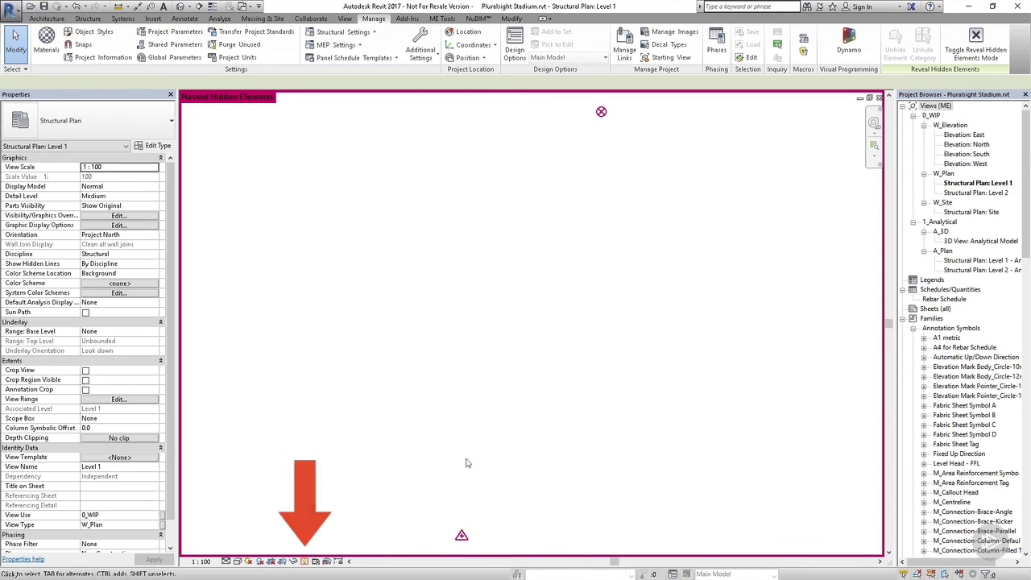
click(305, 563)
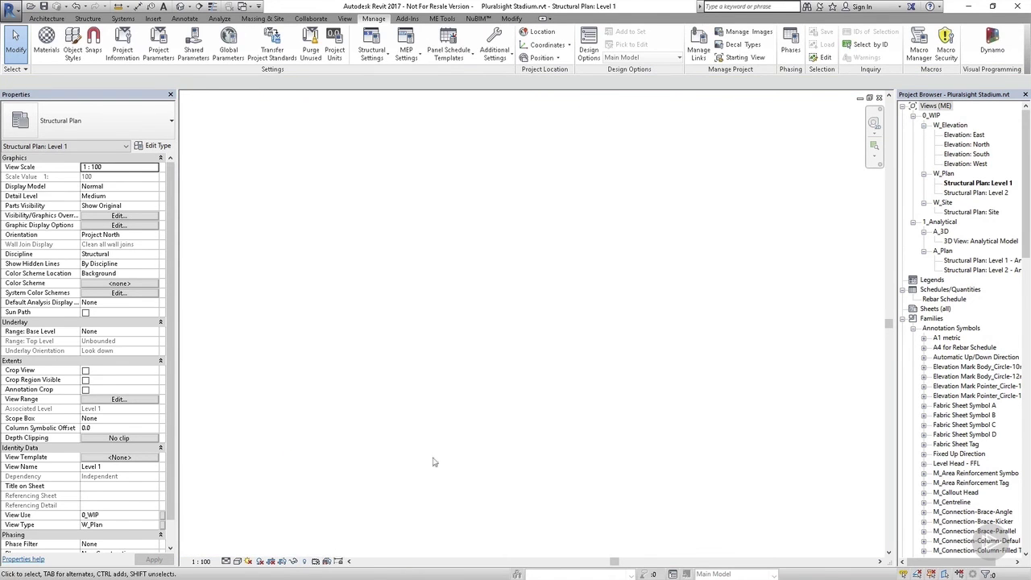
right_click(479, 378)
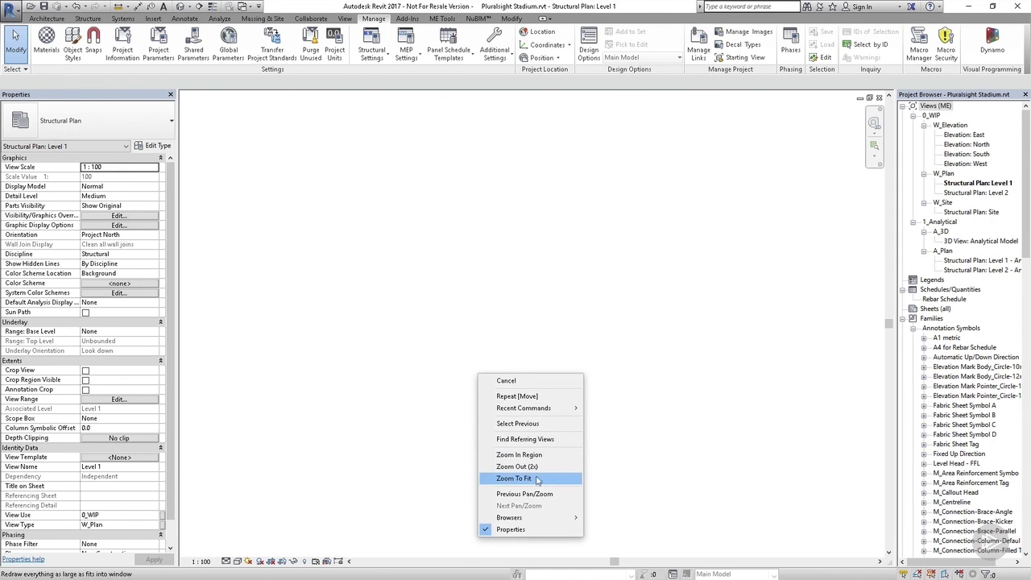